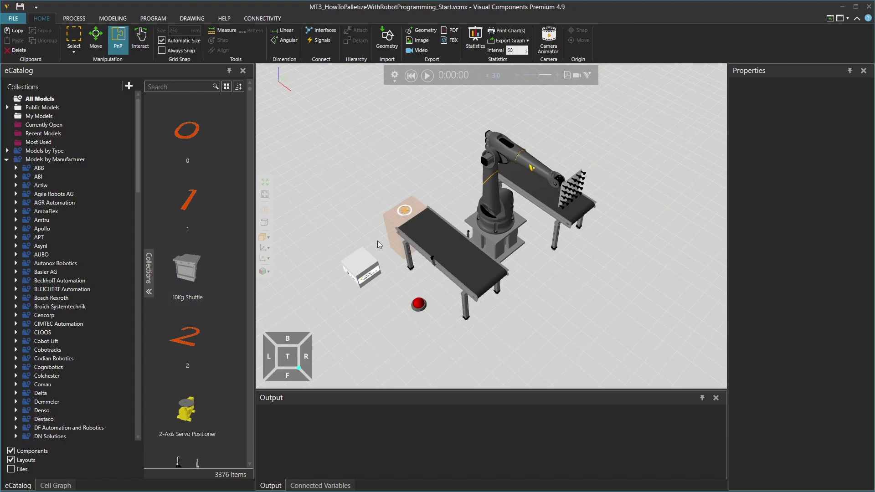
Download the MT3 palletizing lesson's example files from the Academy page
right_click_drag(423, 191, 418, 194)
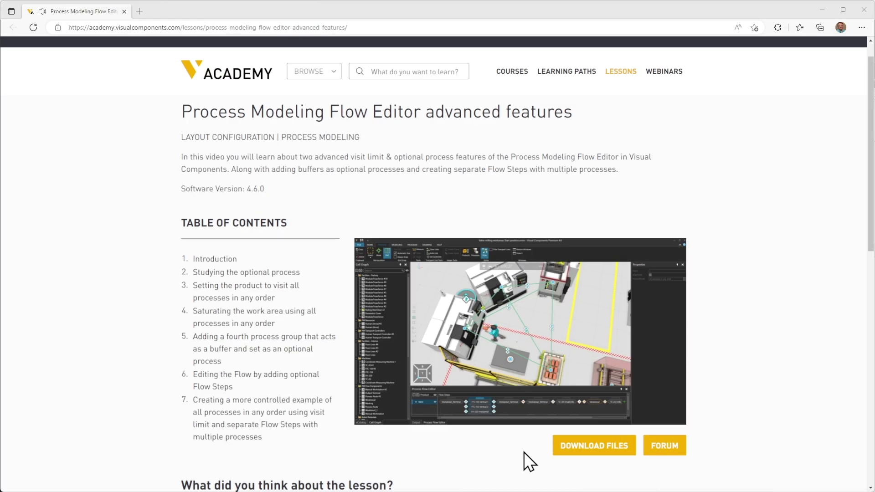
left_click(584, 450)
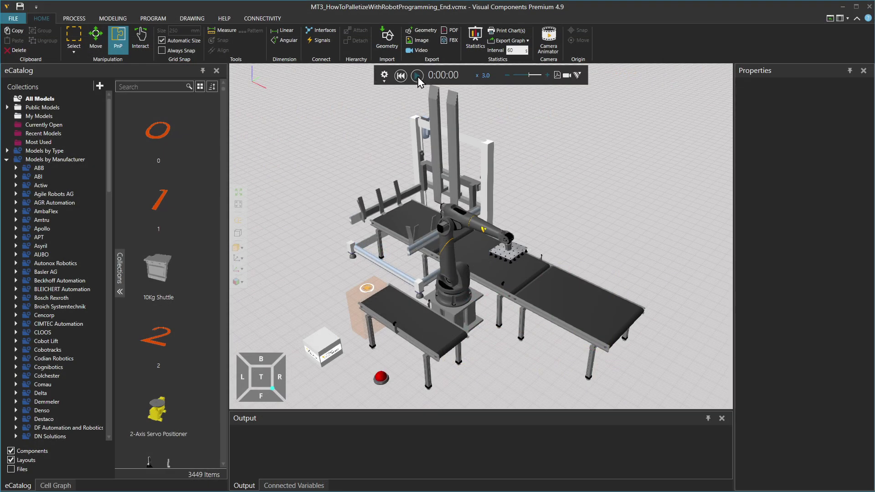
Play the simulation of the finished palletizing cell
left_click(417, 76)
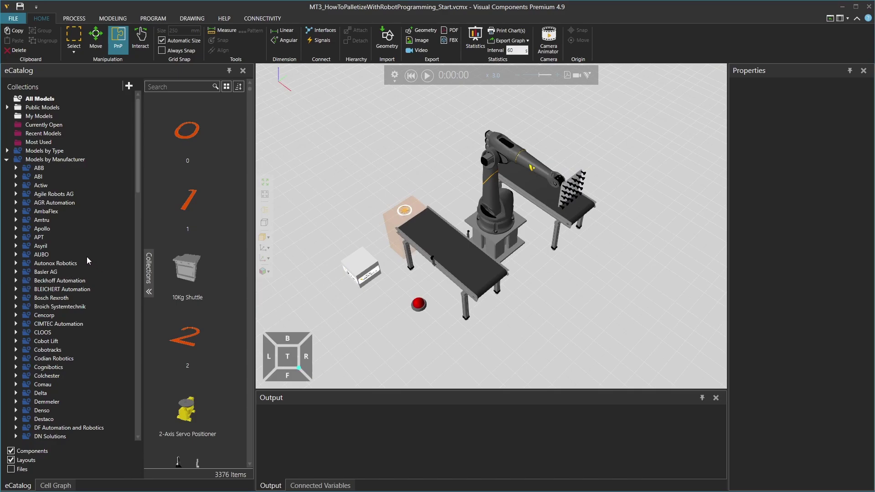
Drag a Conveyor from the eCatalog's Visual Components > Conveyors collection into the layout
right_click_drag(378, 240, 420, 193)
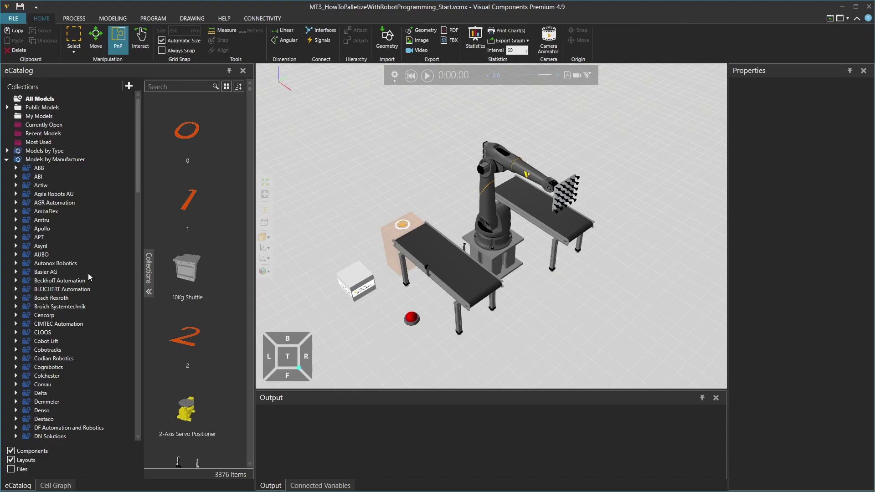
scroll(88, 273, "down", 20)
left_click(33, 407)
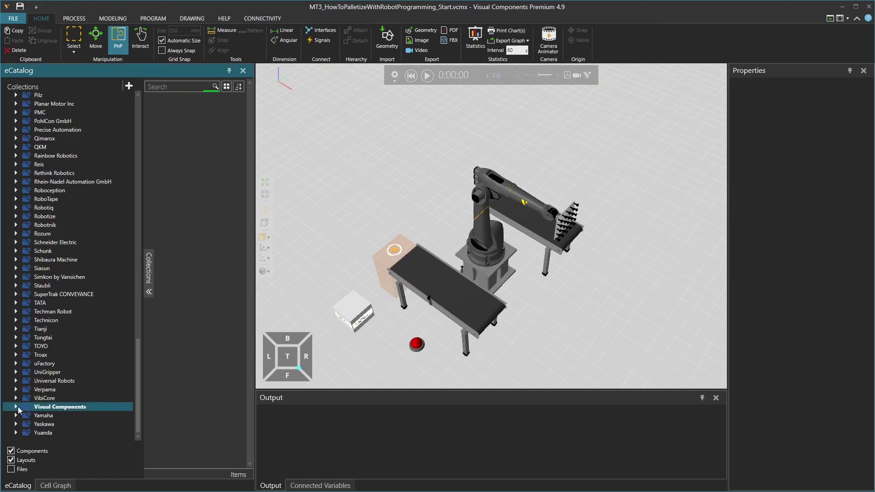
left_click(17, 407)
scroll(47, 386, "down", 5)
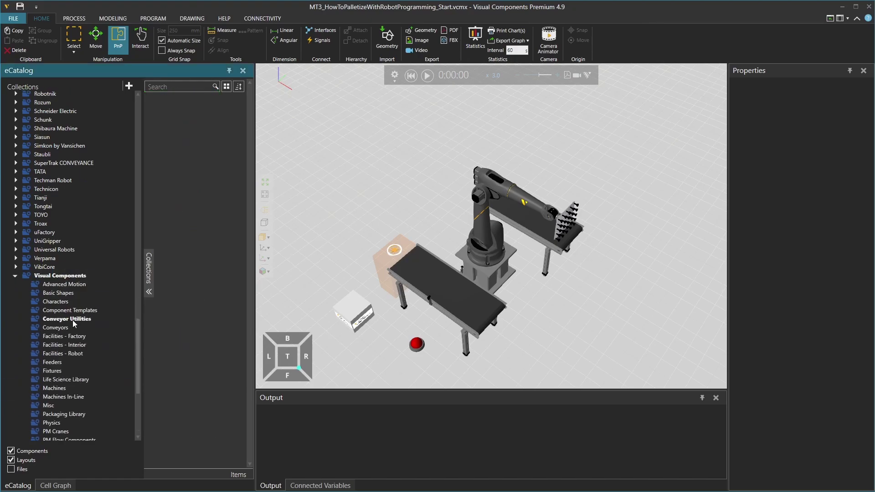
left_click(64, 330)
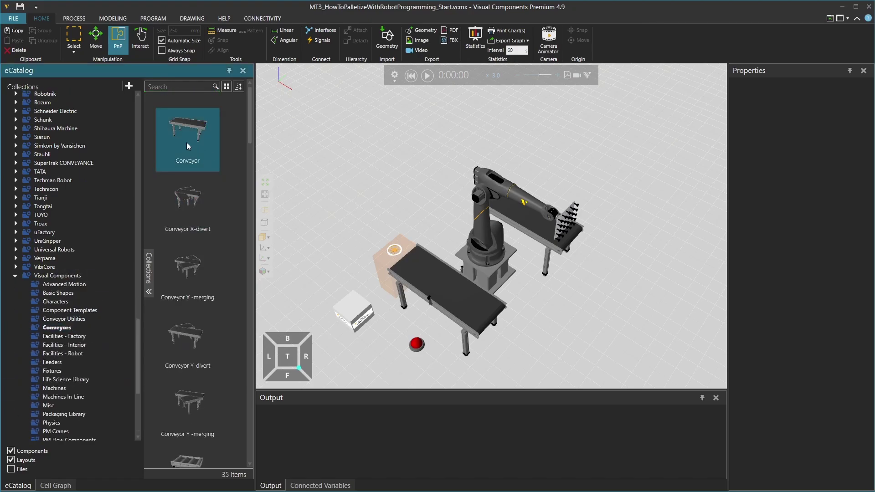
left_click_drag(187, 138, 390, 190)
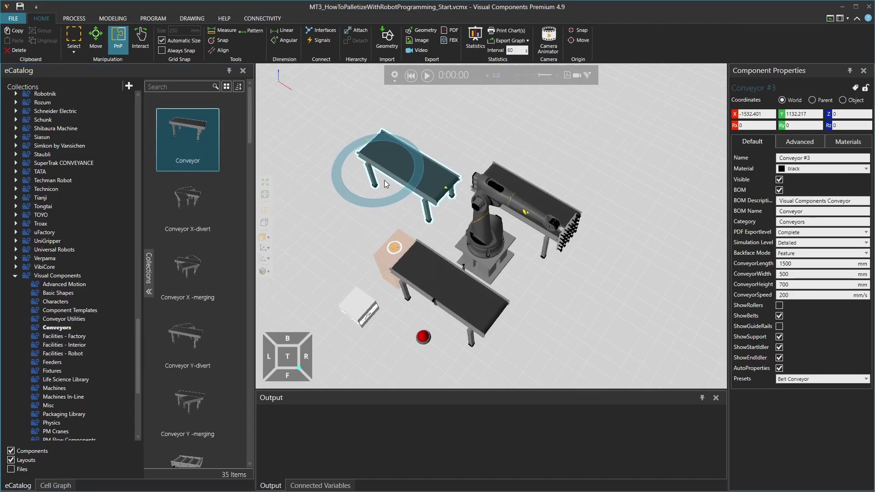
Duplicate the conveyor and line up the three conveyors end to end beside the robot
key("ctrl+c")
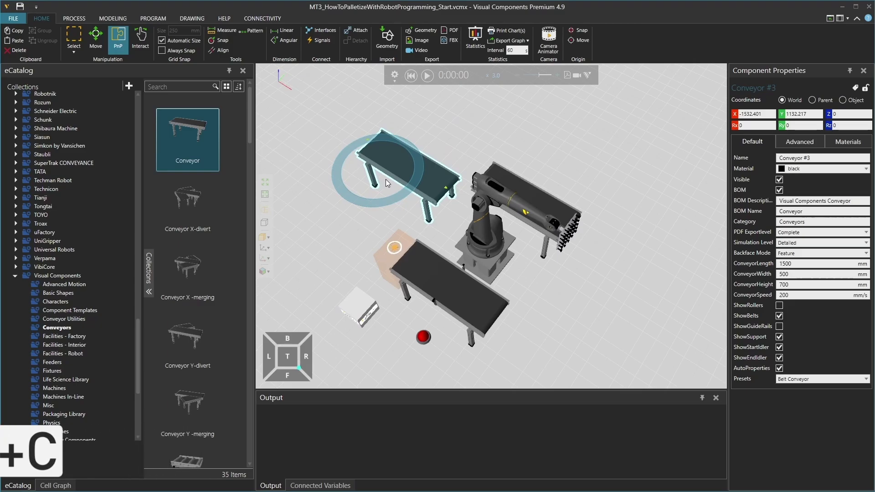
key("ctrl+v")
left_click_drag(513, 183, 578, 240)
left_click_drag(399, 182, 573, 162)
right_click_drag(572, 162, 551, 186)
left_click(553, 185)
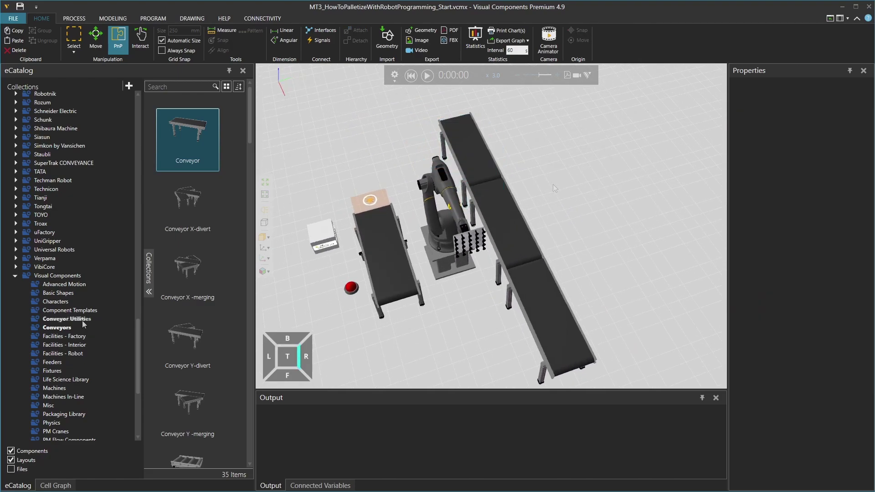
left_click(80, 320)
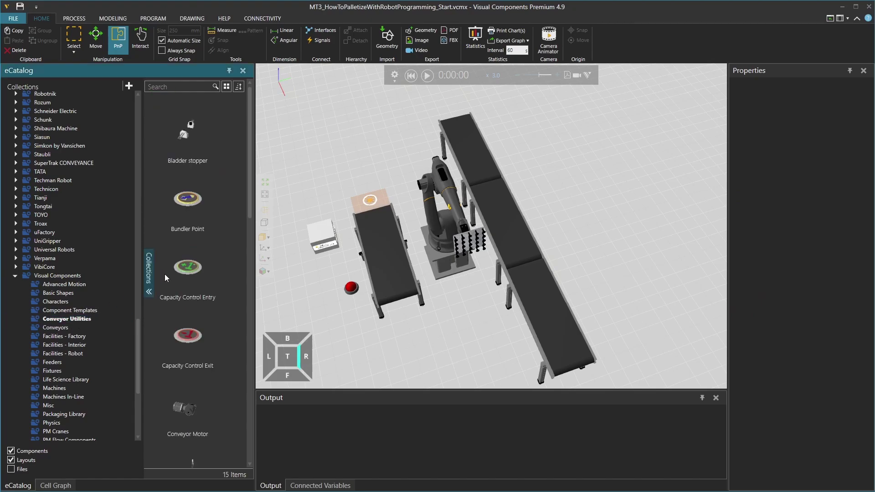
Attach a Conveyor Sensor to Conveyor #2's path at Z 700 and add a Pallet Feeder
left_click_drag(256, 241, 293, 241)
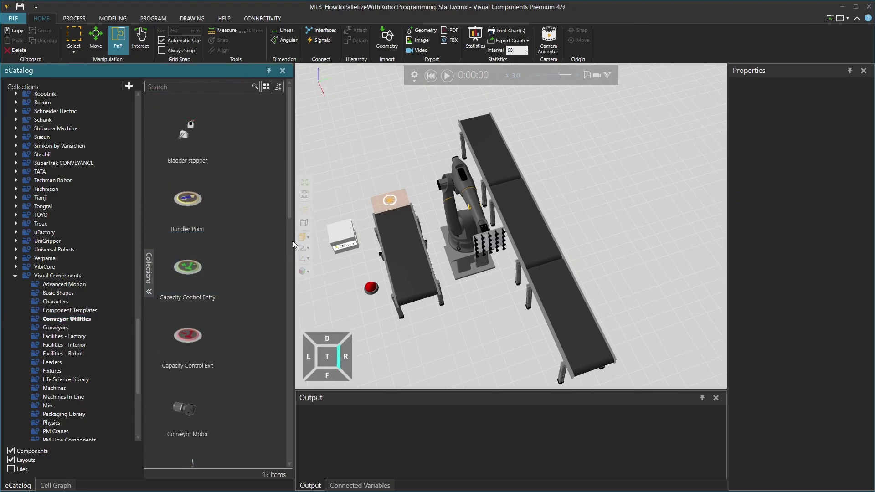
left_click_drag(143, 230, 116, 230)
left_click_drag(226, 277, 482, 326)
mouse_move(489, 329)
right_mouse_down()
mouse_move(509, 331)
mouse_move(484, 322)
right_mouse_up()
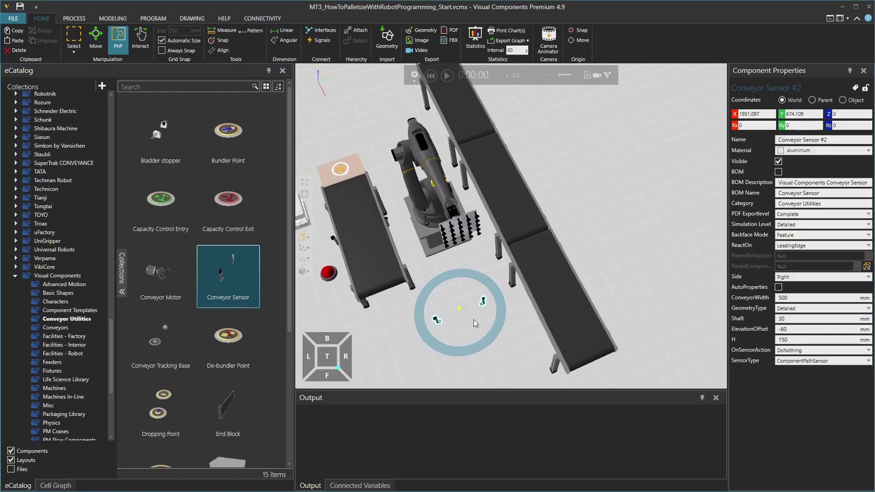
left_click_drag(474, 319, 517, 215)
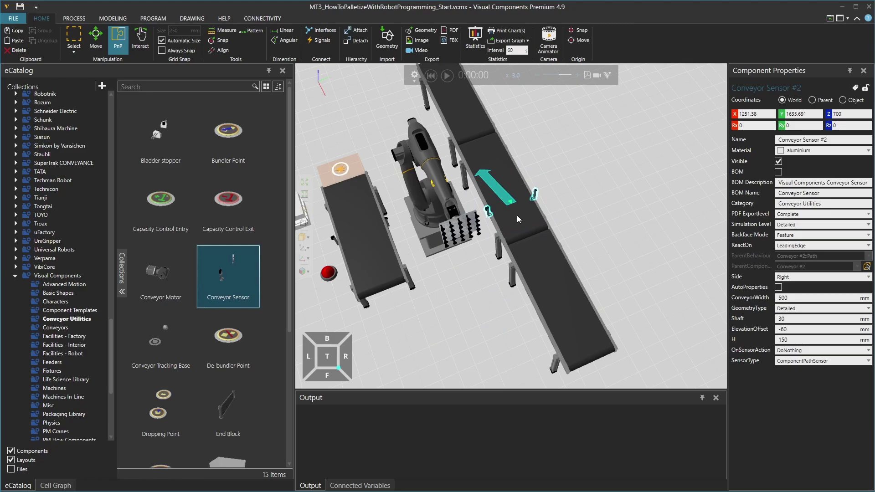
left_click(59, 364)
left_click_drag(166, 284, 370, 277)
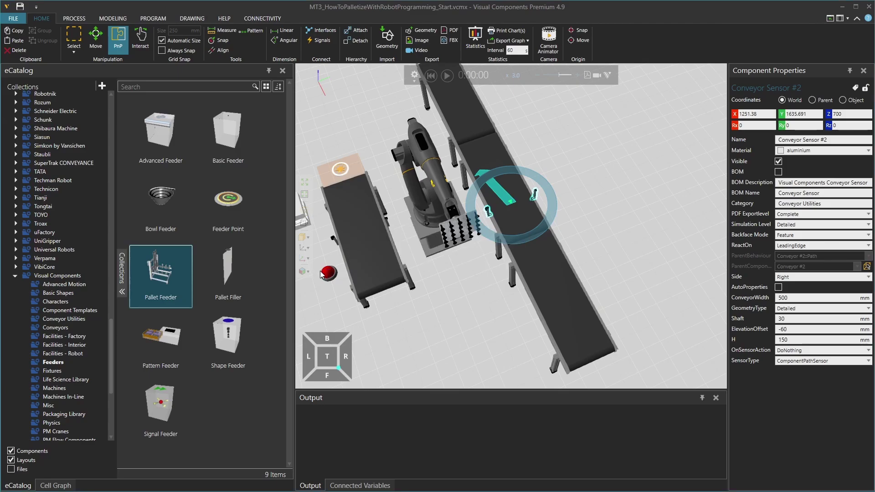
Move the Pallet Feeder, rotated Rz -90, so its frame straddles the conveyor line's far end
left_click_drag(218, 289, 217, 288)
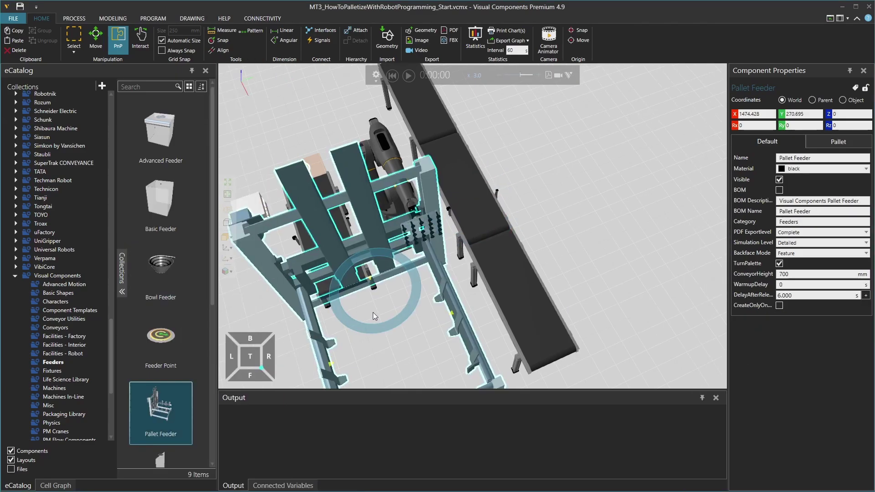
right_click_drag(373, 313, 499, 289)
left_click_drag(500, 289, 364, 103)
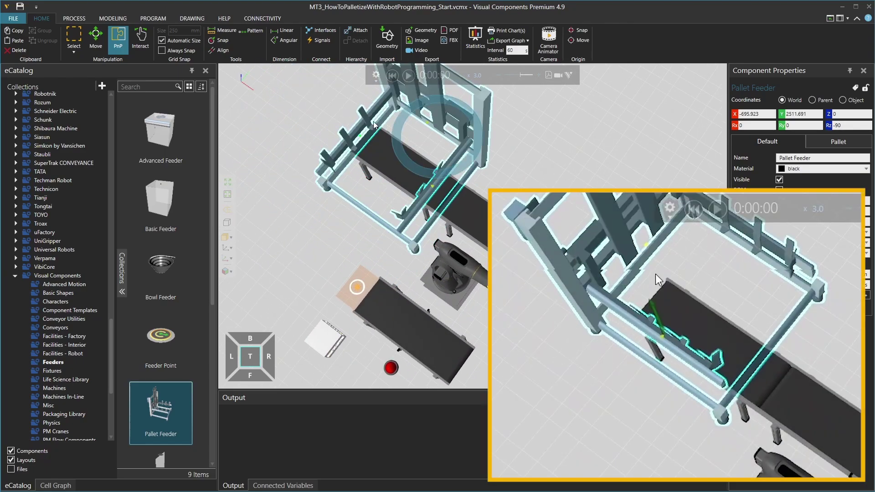
right_click_drag(364, 114, 360, 198)
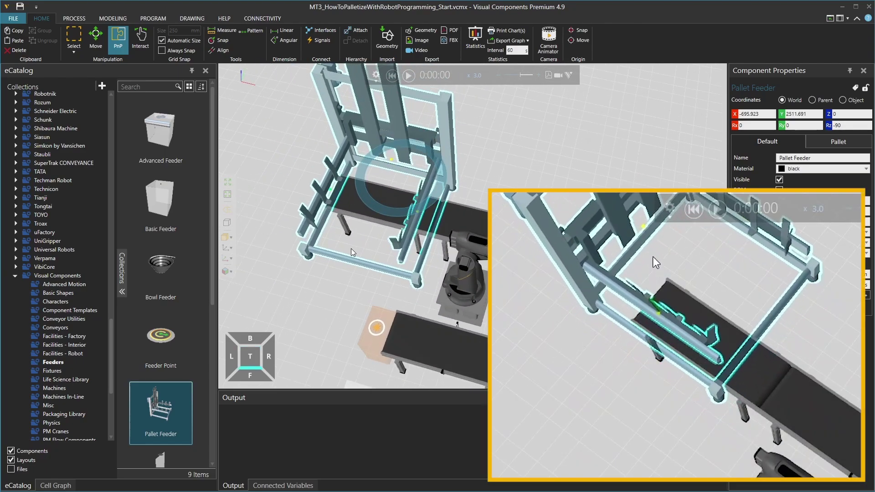
left_click(338, 286)
scroll(338, 286, "down", 3)
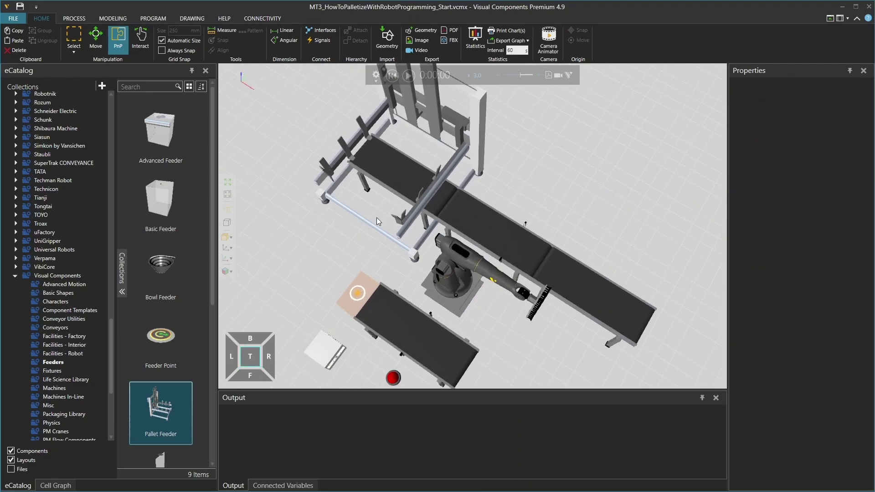
right_click_drag(397, 179, 538, 232)
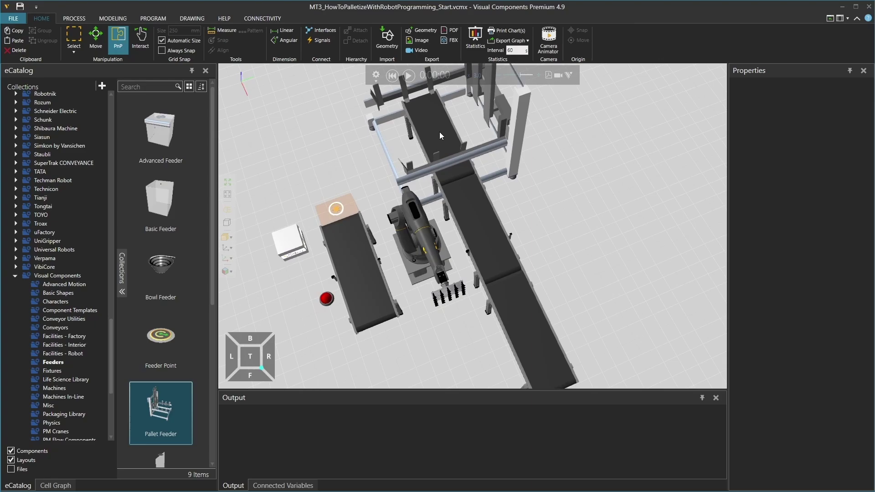
Select all four conveyors and change their ConveyorWidth from 500 to 900 mm
key("ctrl")
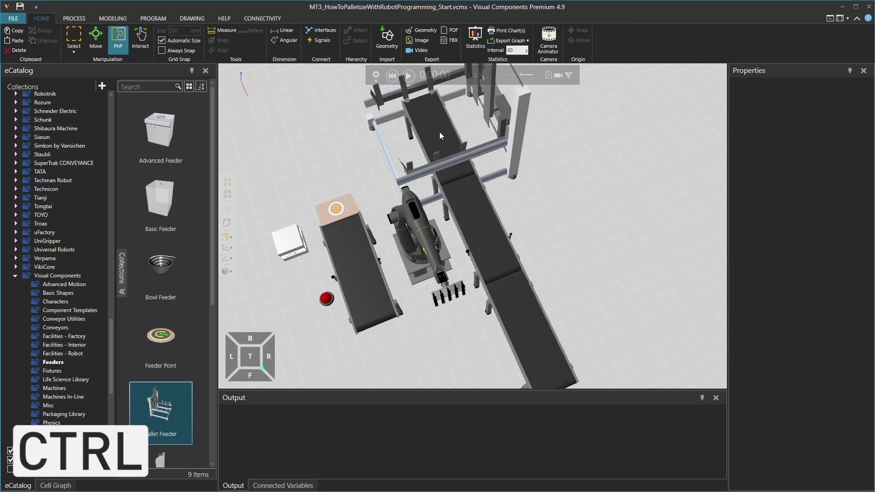
left_click(439, 132, "ctrl")
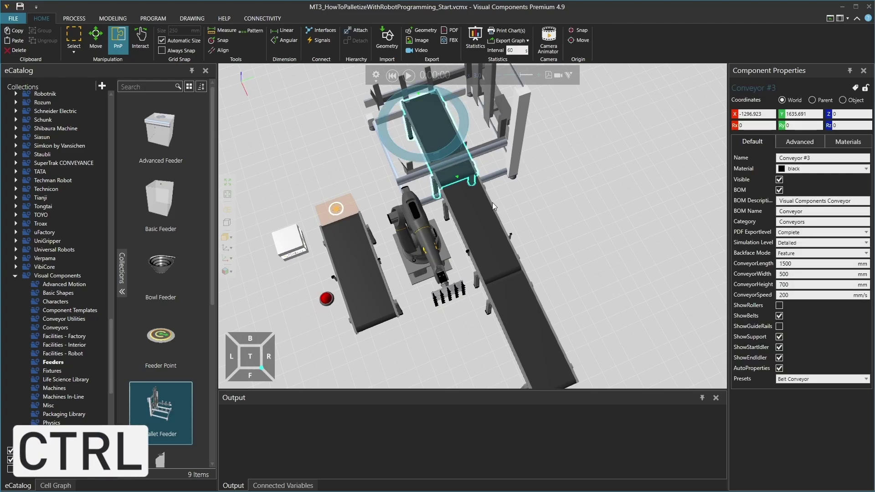
left_click(484, 228, "ctrl")
left_click(523, 316, "ctrl")
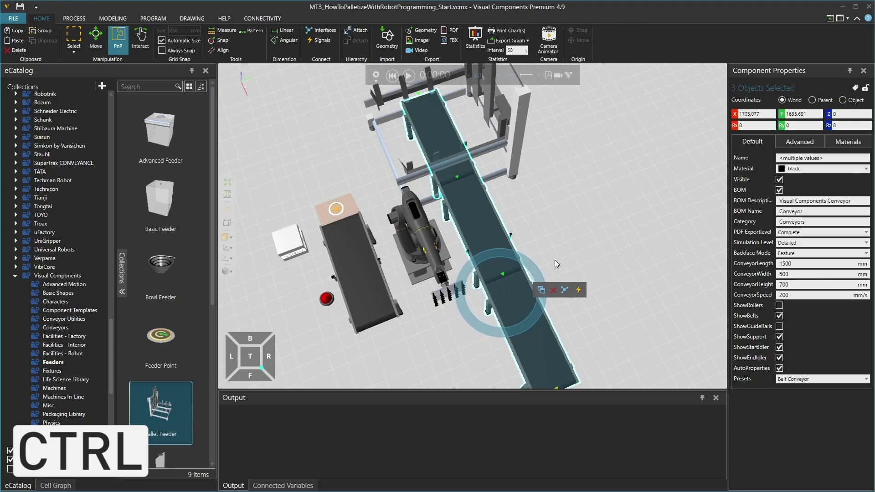
scroll(516, 234, "up", 2)
left_click(503, 230, "ctrl")
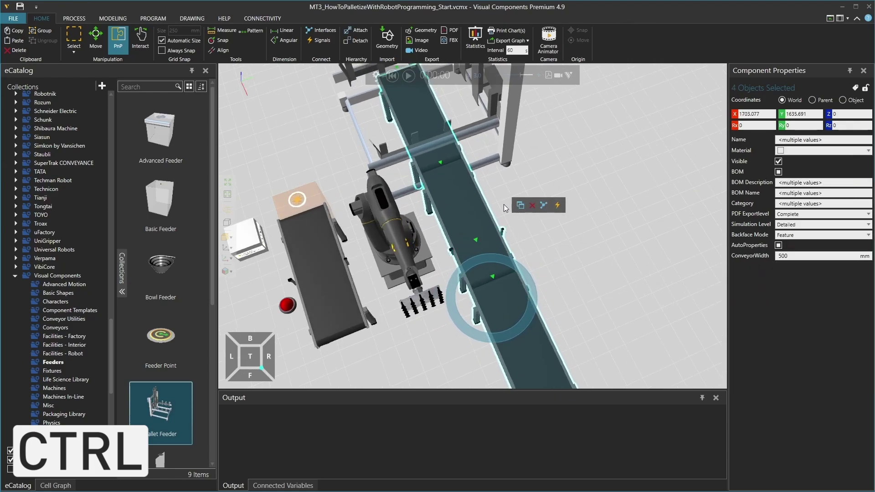
right_click_drag(504, 204, 477, 236)
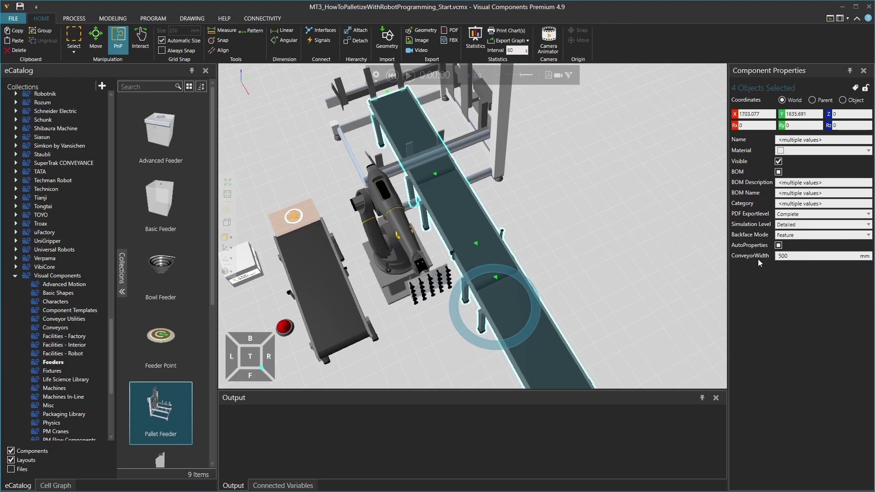
left_click(800, 256)
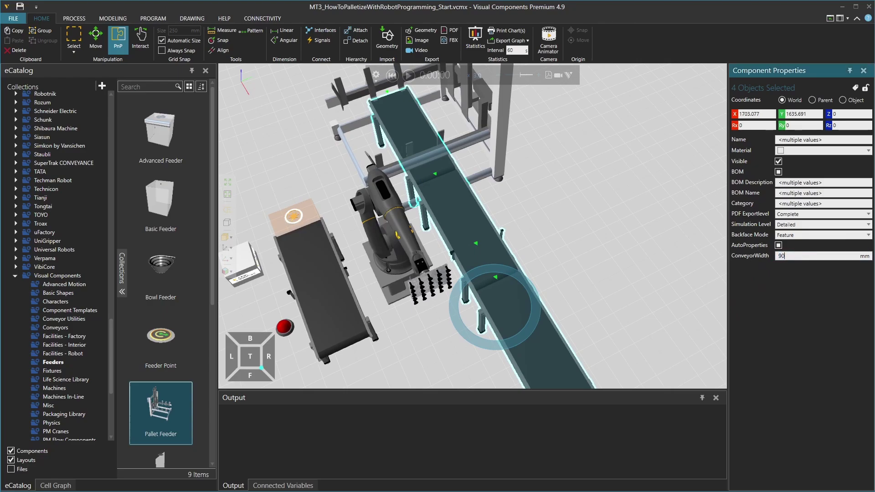
key("Return")
right_click_drag(519, 276, 552, 235)
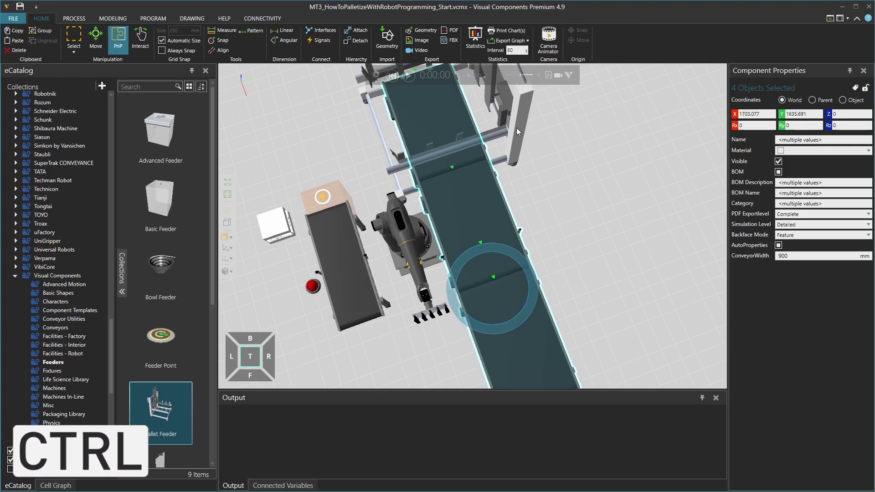
Add the pallet frame to the selection and shift the group beside the robot, around X -768
left_click(518, 145, "ctrl")
left_click_drag(483, 126, 493, 118)
left_click(248, 357)
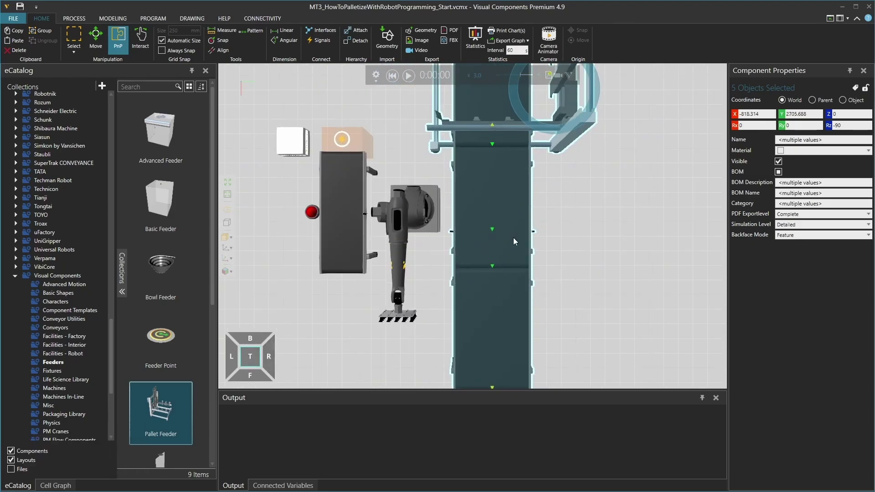
left_click_drag(562, 106, 561, 109)
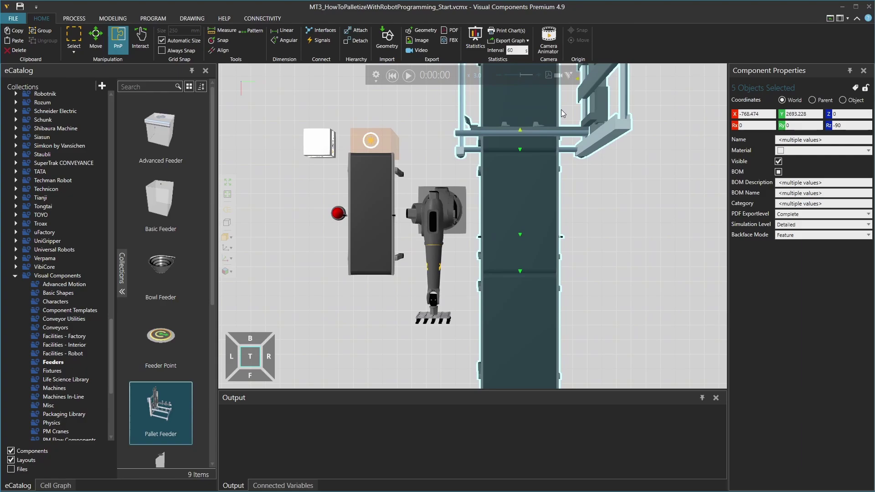
mouse_move(606, 256)
right_mouse_down()
mouse_move(615, 250)
mouse_move(619, 260)
right_mouse_up()
left_click(616, 253)
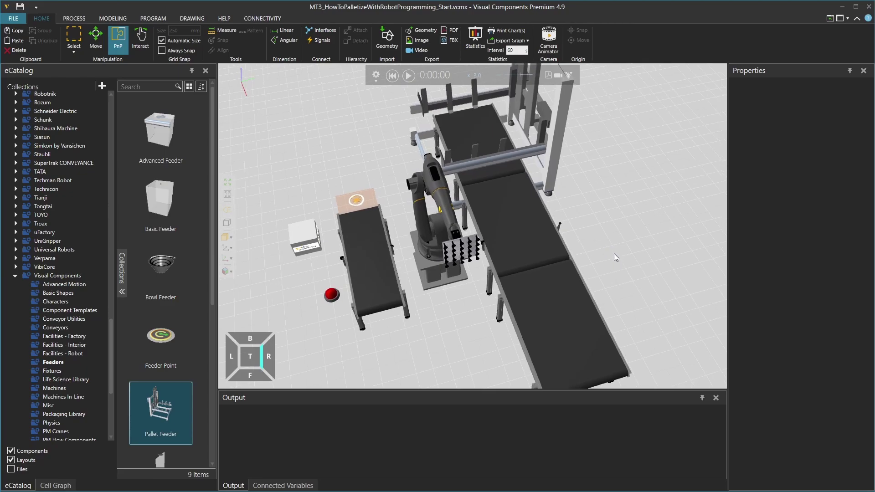
Open the robot's signal connections and arrange the Conveyor Sensor #2 and Conveyor #2 nodes
left_click(323, 41)
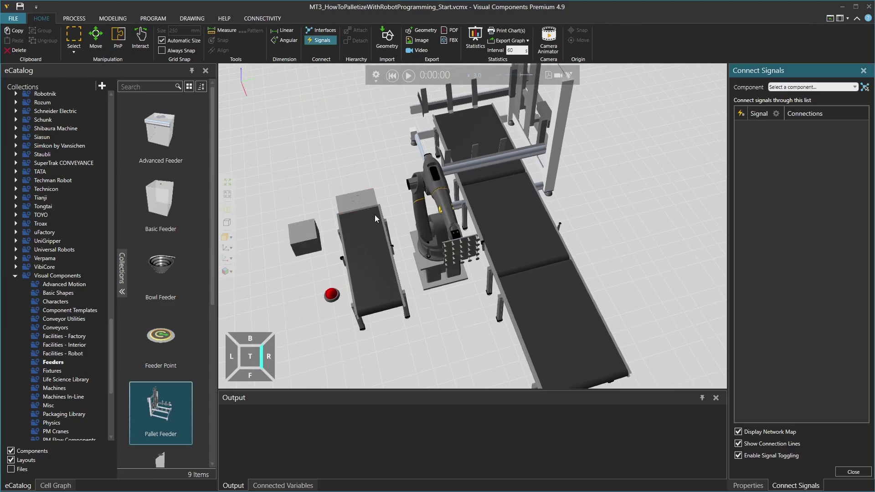
left_click(429, 233)
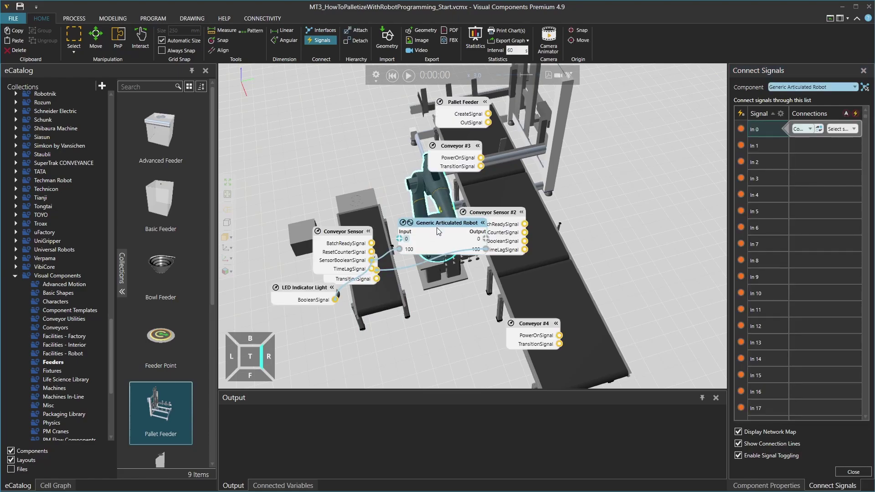
left_click_drag(439, 222, 394, 153)
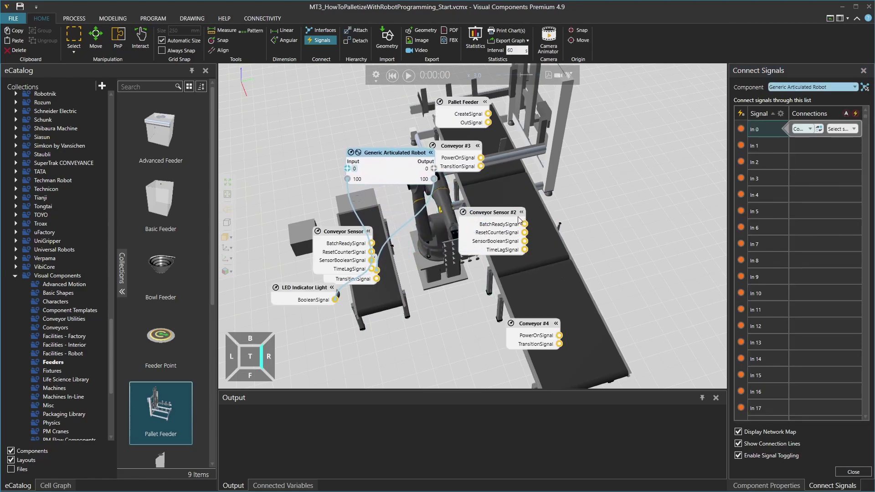
left_click_drag(506, 215, 548, 179)
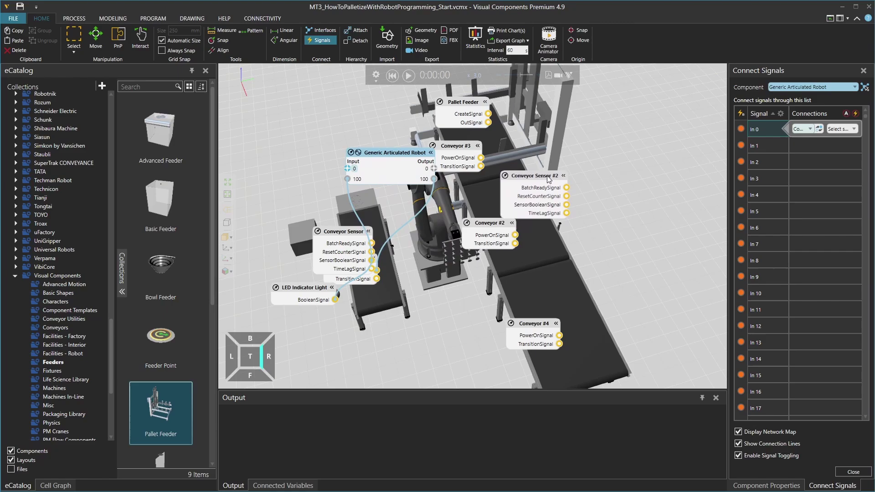
left_click_drag(503, 226, 518, 259)
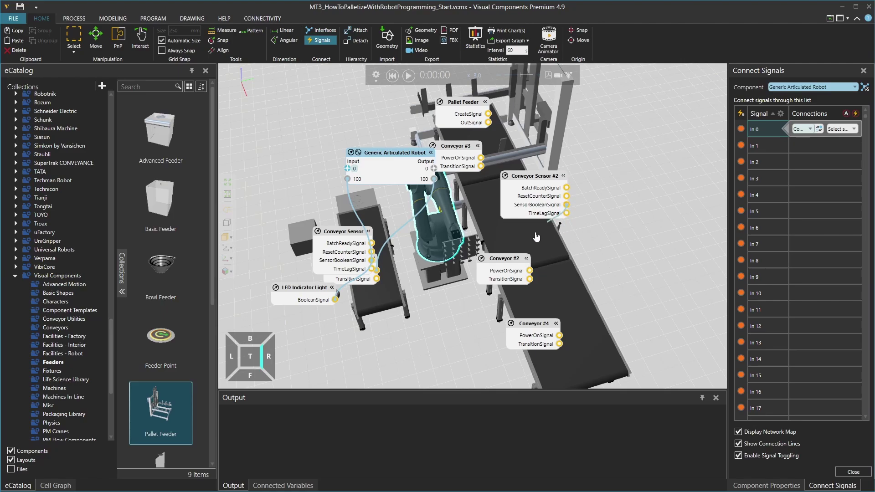
Wire SensorBooleanSignal to a robot input and Conveyor #2's PowerOnSignal to a robot output
left_click_drag(566, 204, 351, 172)
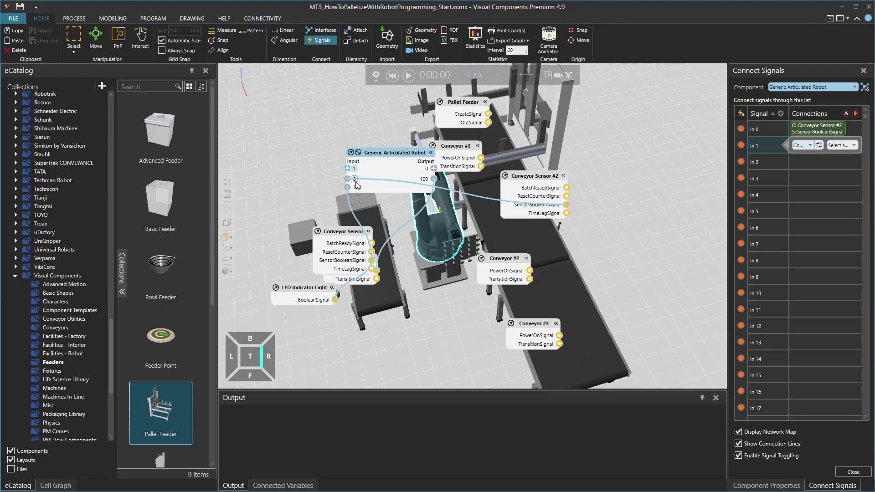
left_click_drag(358, 178, 357, 184)
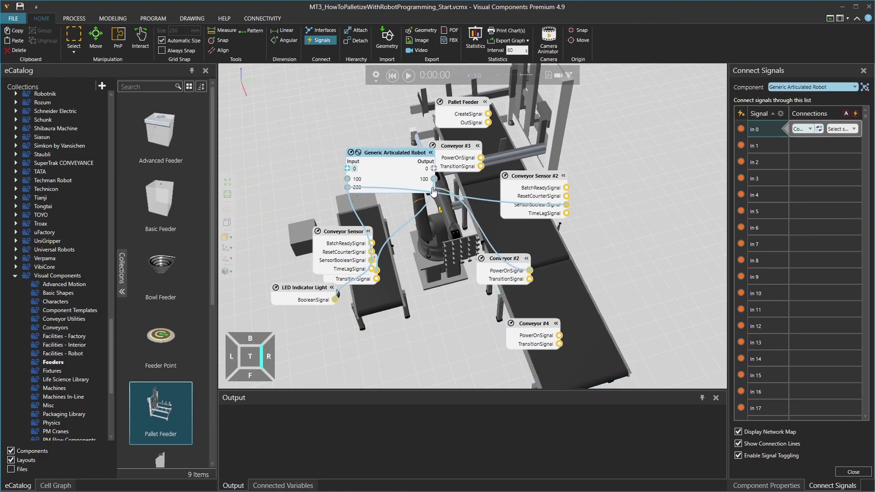
left_click_drag(433, 191, 436, 172)
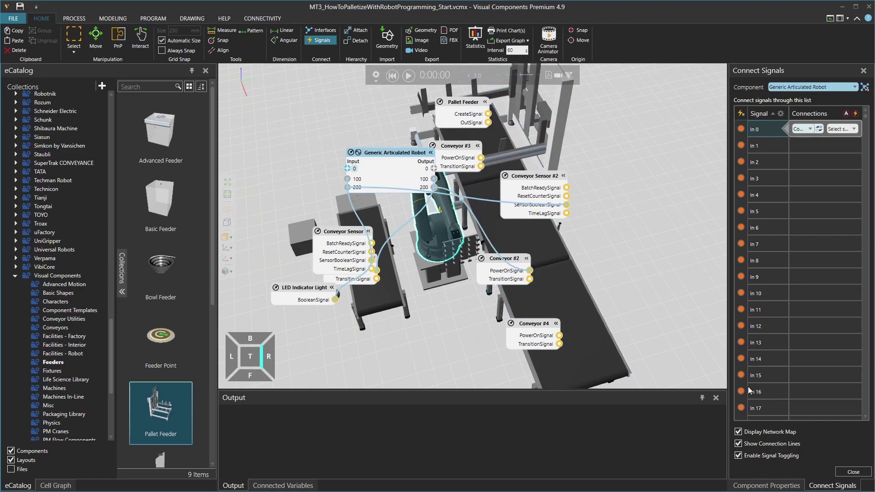
left_click(854, 472)
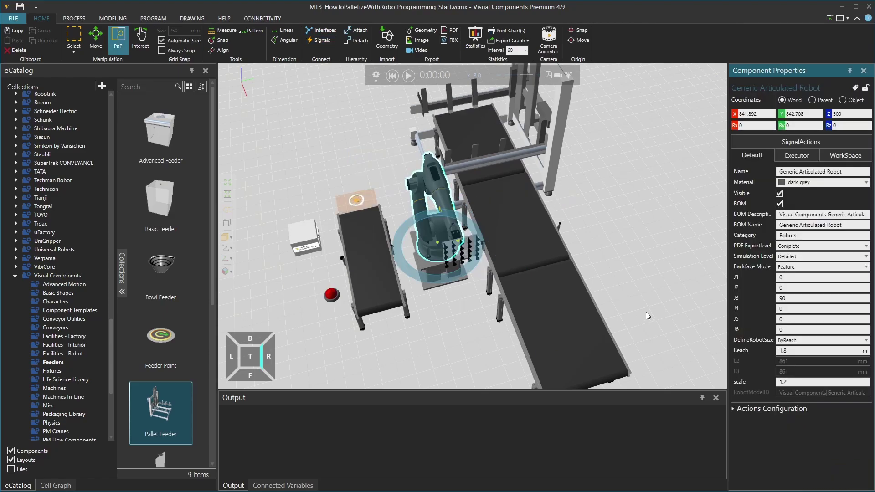
Show the robot's program, with Main calling WaitBox, GetBox and PutBox, via the PROGRAM tab
left_click(152, 18)
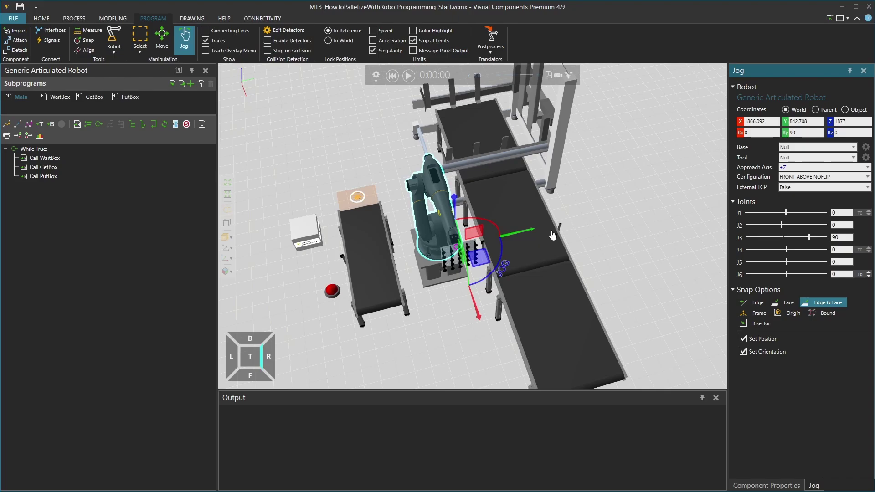
Set the robot's base frame to BASE_2 and view its properties (X 841.892, Y 842.708, Z 500)
right_click_drag(553, 235, 583, 233)
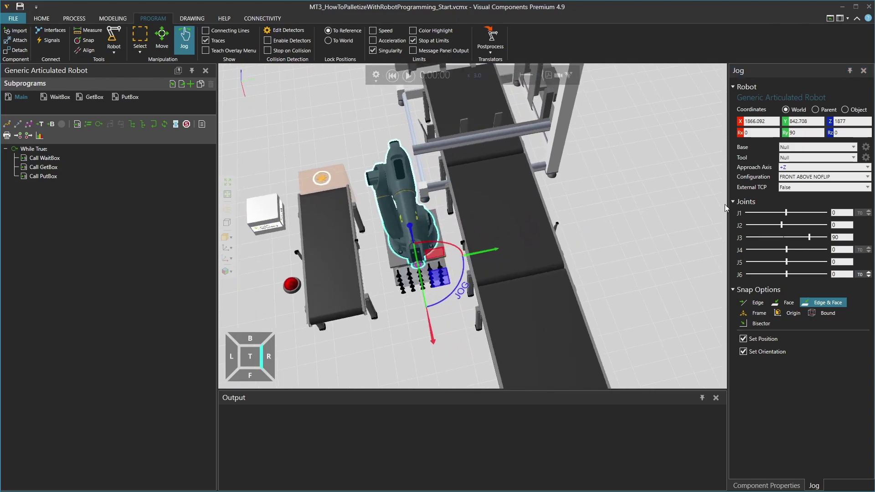
left_click(805, 146)
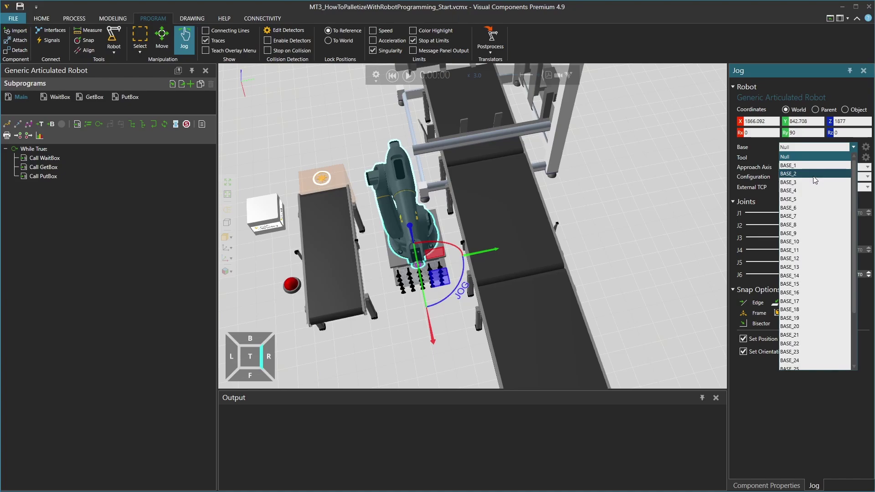
left_click(797, 174)
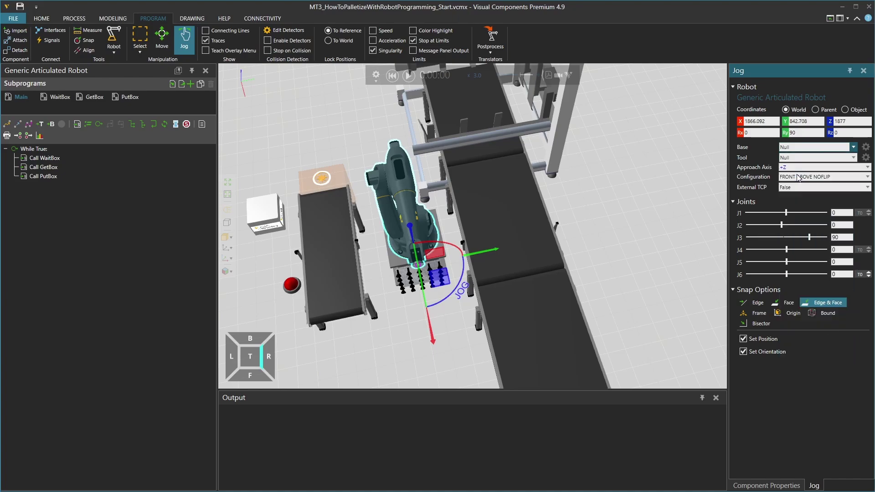
left_click(866, 148)
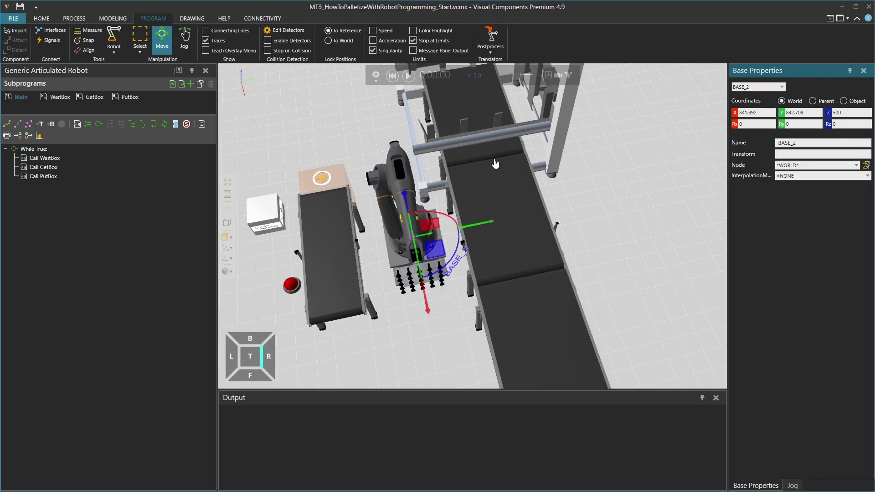
Snap BASE_2 onto Conveyor Sensor #2's origin at X 1178.829, Y 1817.228, Z 700
left_click(86, 40)
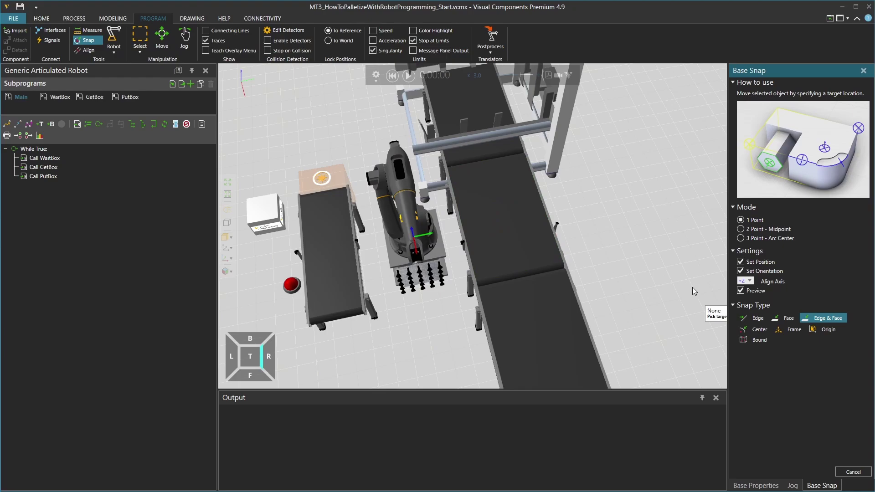
left_click(825, 330)
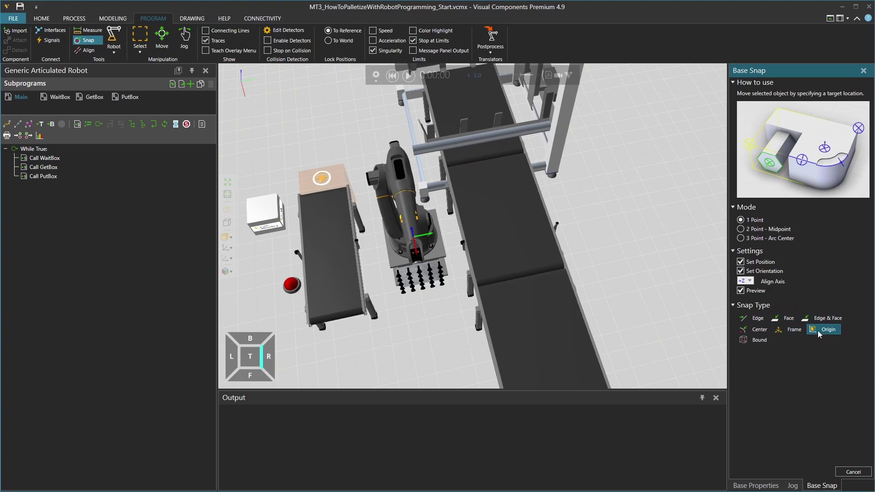
left_click(556, 230)
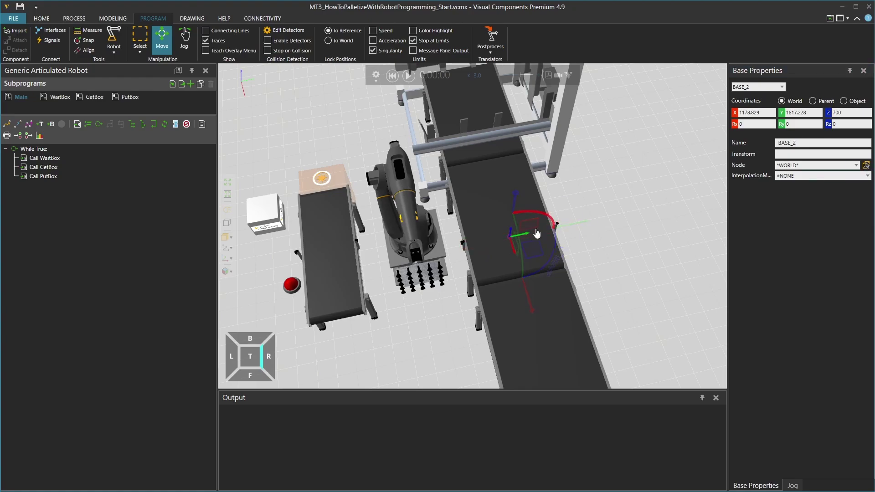
Attach the BASE_2 frame to Conveyor Sensor #2 as its node
scroll(560, 234, "up", 2)
scroll(560, 235, "up", 1)
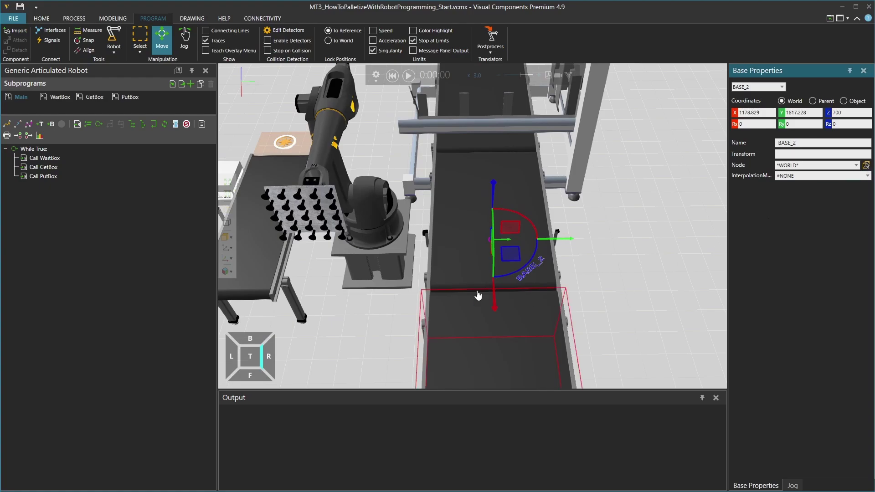
left_click(430, 243)
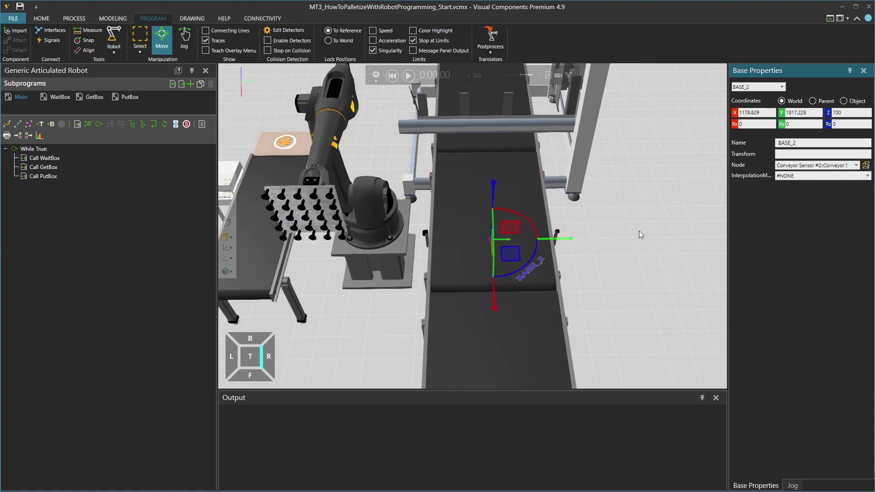